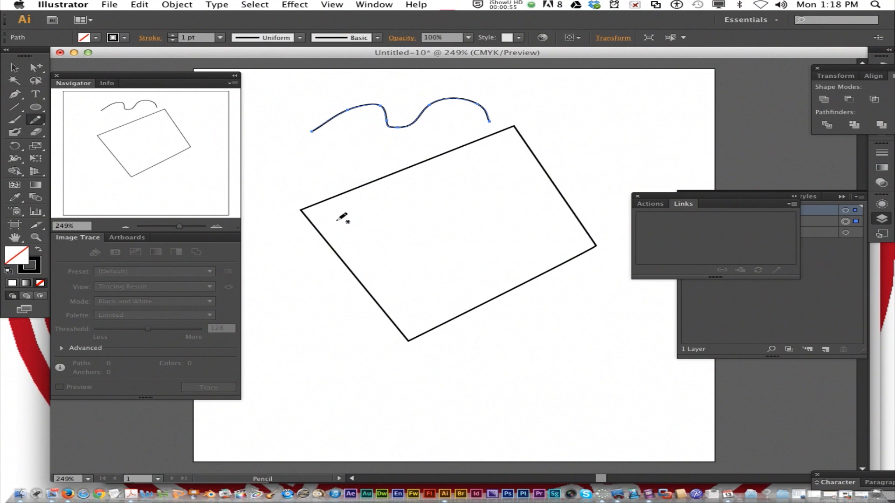
Extend the selected wavy pencil path above the rectangle, looping it back leftward below itself to meet its starting point
mouse_move(345, 111)
left_mouse_down()
mouse_move(365, 94)
mouse_move(410, 122)
mouse_move(441, 101)
mouse_move(496, 112)
mouse_move(490, 124)
mouse_move(399, 137)
mouse_move(373, 156)
mouse_move(315, 164)
mouse_move(270, 148)
left_mouse_up()
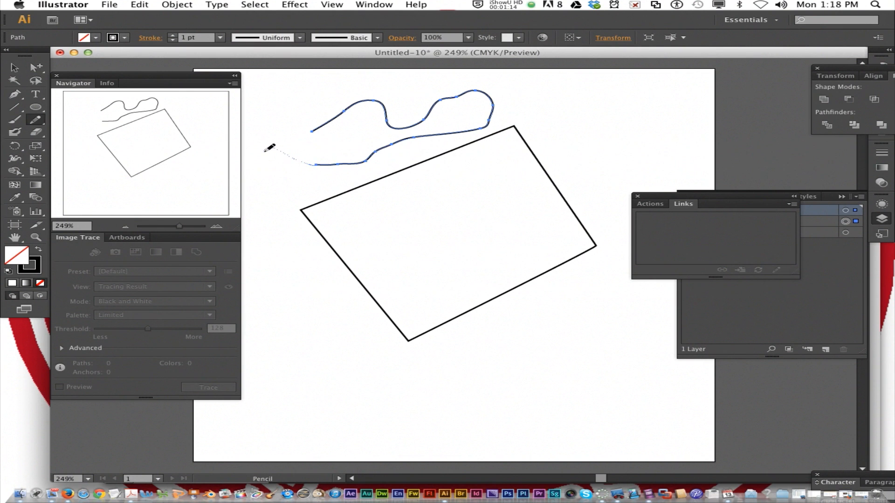
left_click_drag(269, 148, 303, 144)
Draw freehand open waves, an open arc and two closed half-round shapes around the rectangle with the Pencil tool
mouse_move(569, 109)
left_mouse_down()
mouse_move(596, 100)
mouse_move(651, 117)
mouse_move(672, 110)
left_mouse_up()
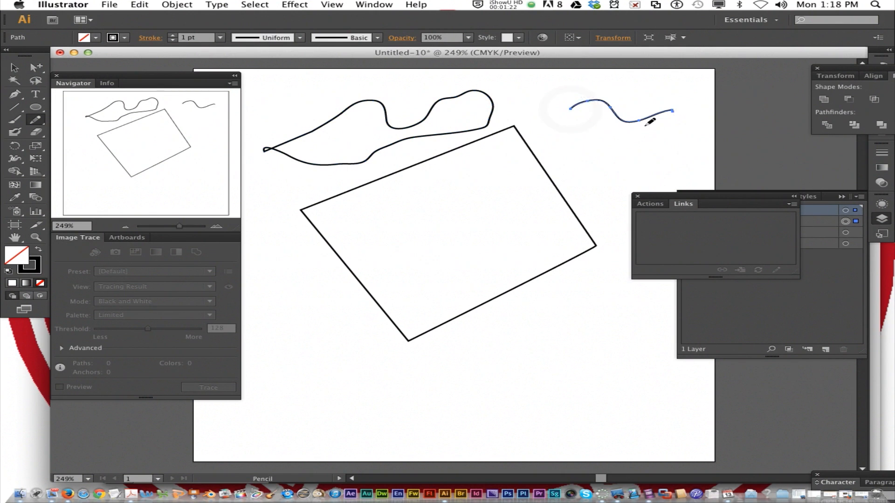
mouse_move(521, 380)
left_mouse_down()
mouse_move(529, 424)
mouse_move(637, 381)
left_mouse_up()
left_click_drag(637, 381, 636, 381)
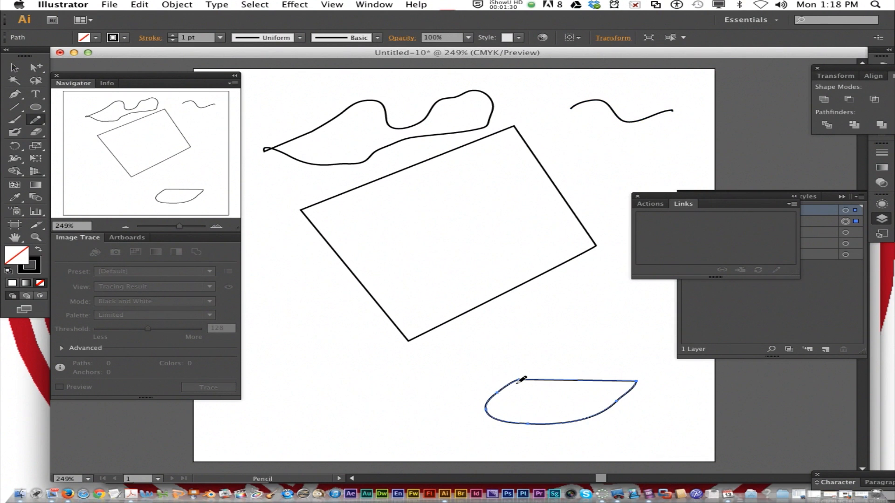
mouse_move(534, 321)
left_mouse_down()
mouse_move(544, 346)
mouse_move(598, 316)
left_mouse_up()
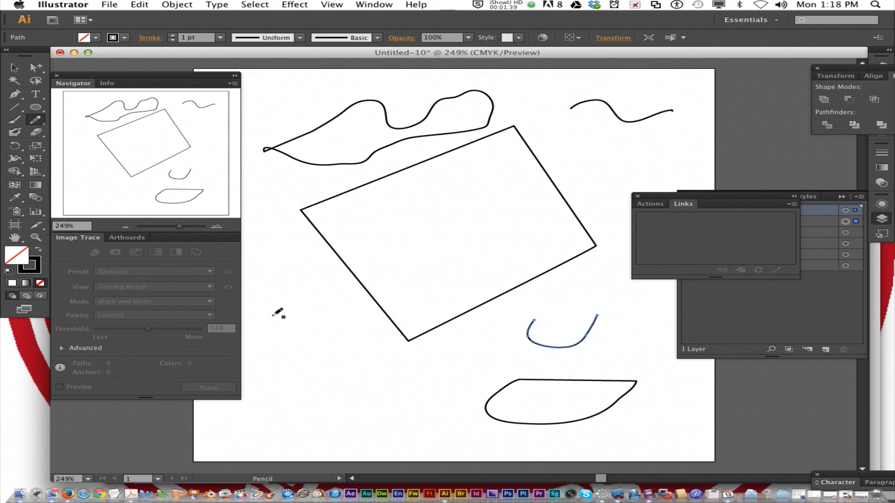
mouse_move(273, 391)
left_mouse_down()
mouse_move(310, 372)
mouse_move(347, 392)
mouse_move(407, 385)
left_mouse_up()
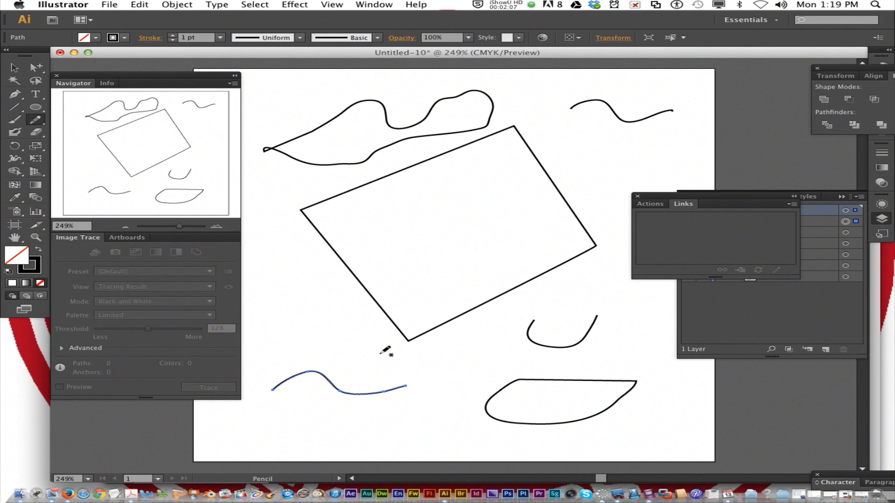
left_click_drag(298, 313, 345, 311)
left_click_drag(346, 311, 346, 311)
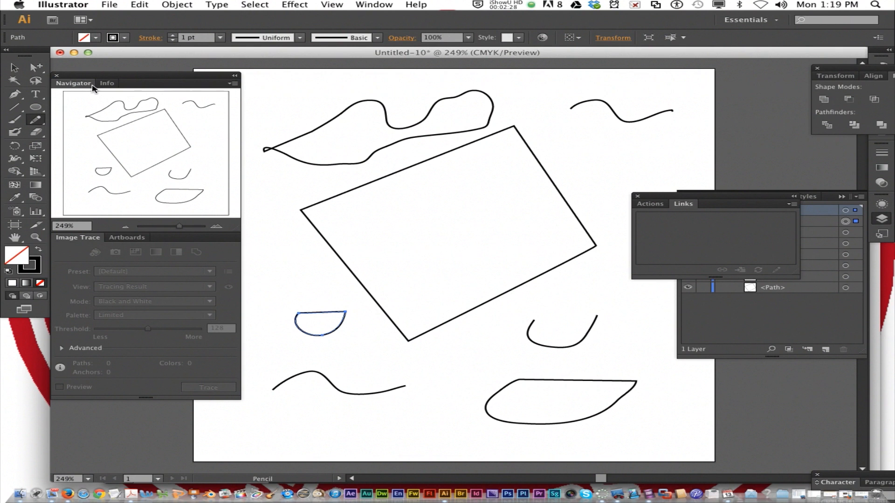
Close the practice document without saving, and create a new 300 × 300 px document named pencil
left_click(60, 53)
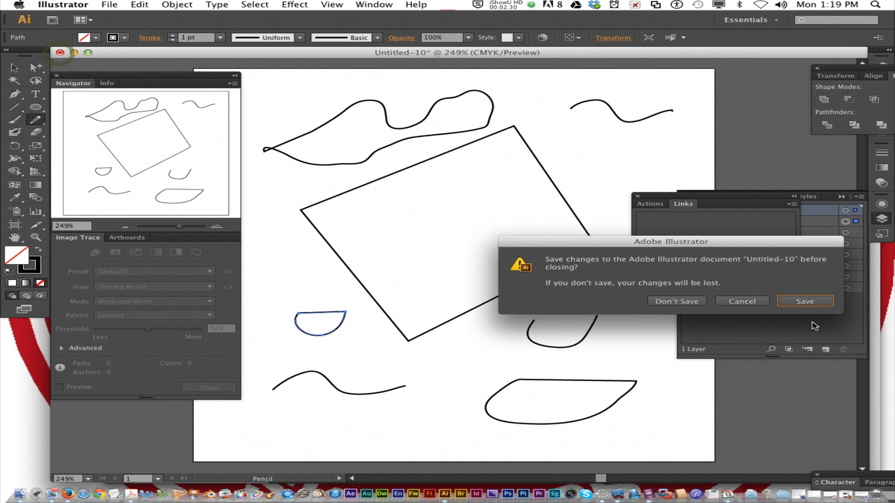
left_click(676, 302)
left_click(110, 5)
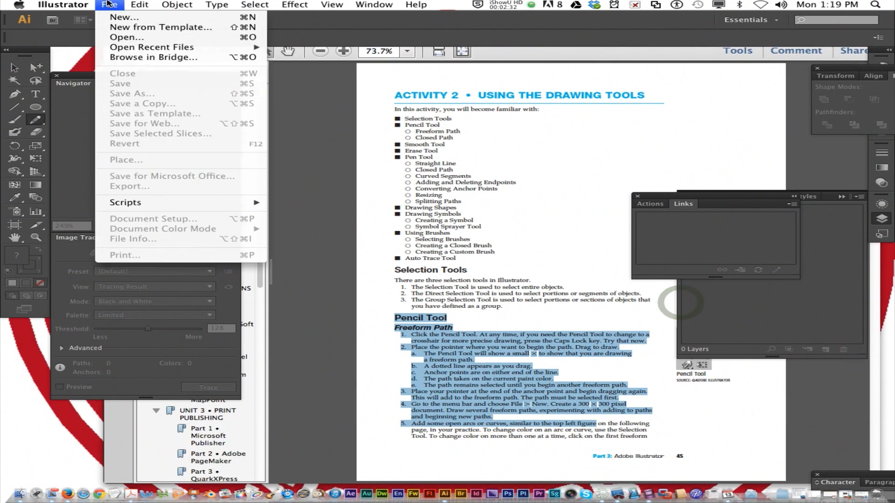
left_click(116, 16)
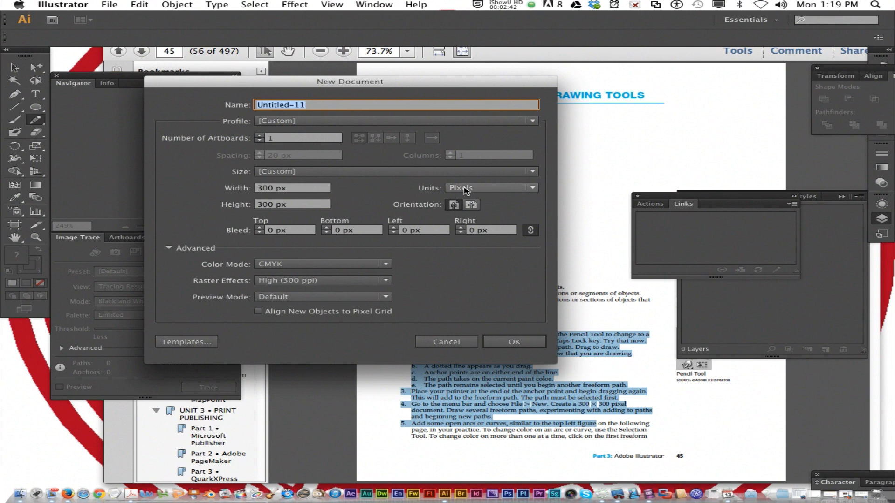
type("pe")
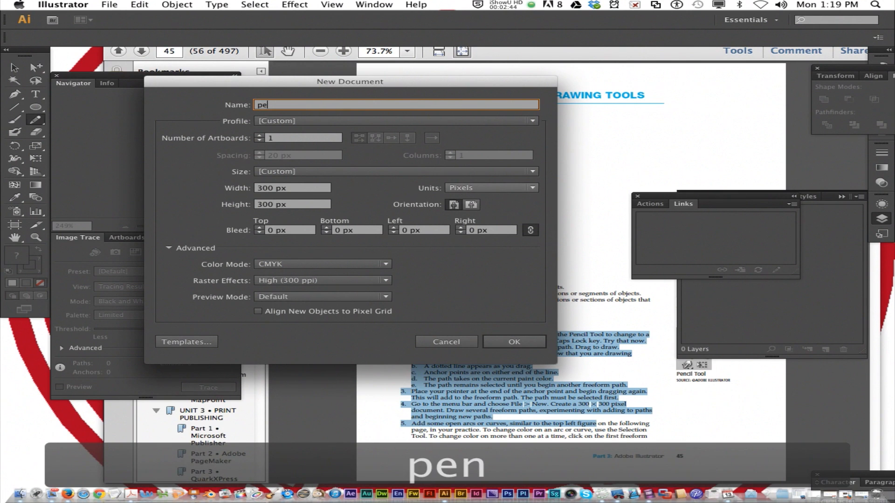
type("ncil")
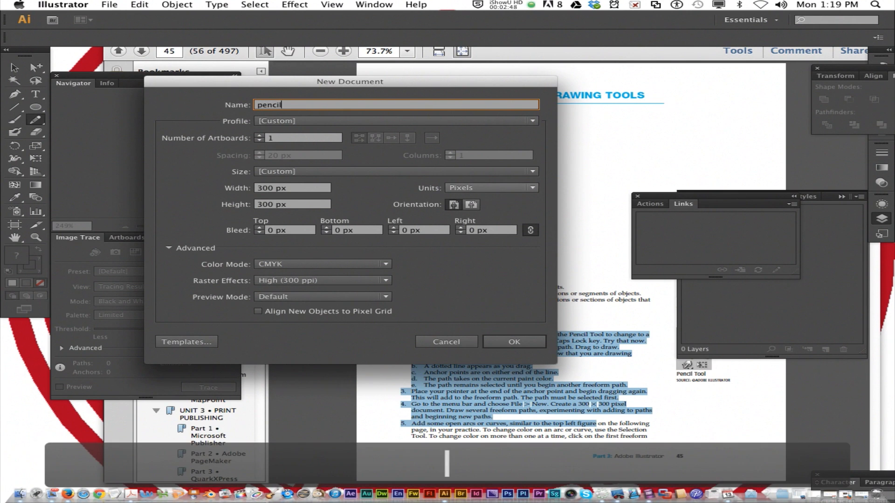
left_click(514, 341)
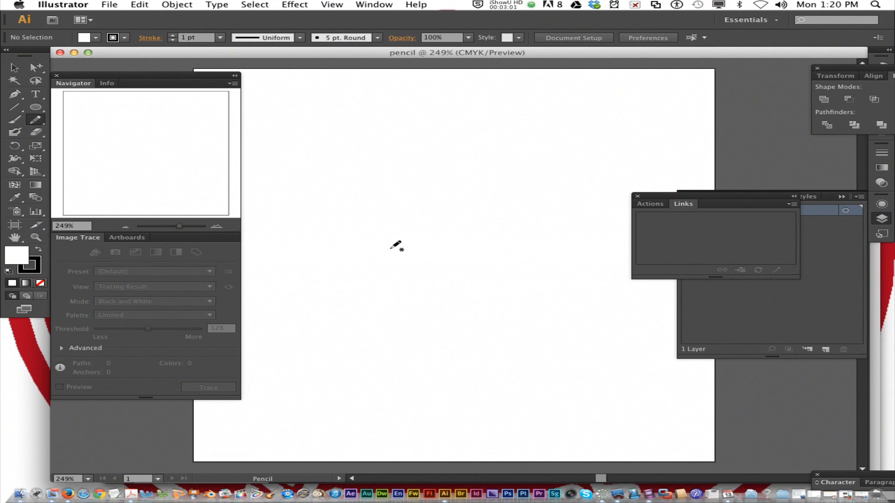
Draw two separate peaked freeform paths side by side in the upper left part of the artboard with the Pencil tool
mouse_move(286, 176)
left_mouse_down()
mouse_move(311, 141)
mouse_move(335, 176)
left_mouse_up()
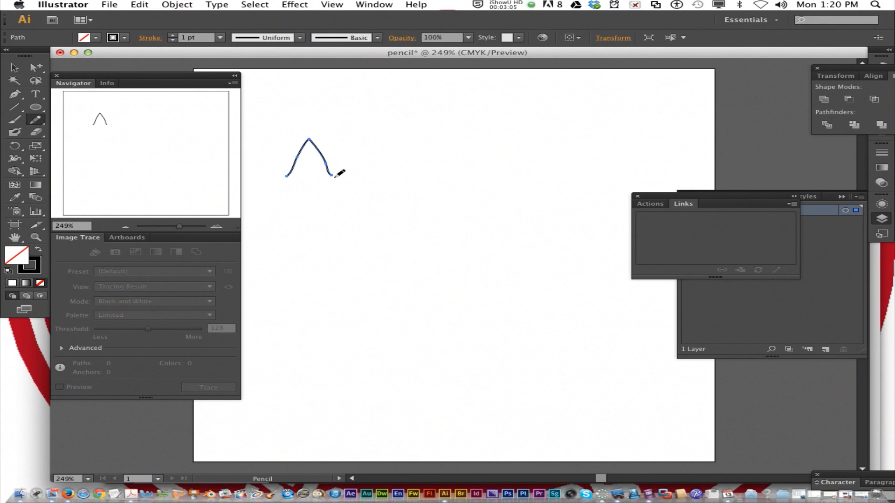
mouse_move(359, 175)
left_mouse_down()
mouse_move(380, 139)
mouse_move(395, 175)
mouse_move(438, 134)
left_mouse_up()
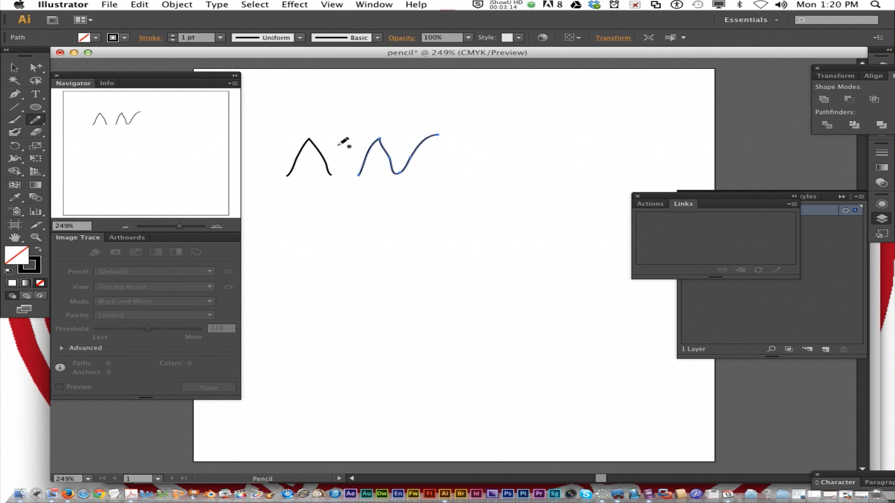
Reselect each peaked path and extend it from its right end, and draw a separate shallow curve to their right
left_click(329, 171)
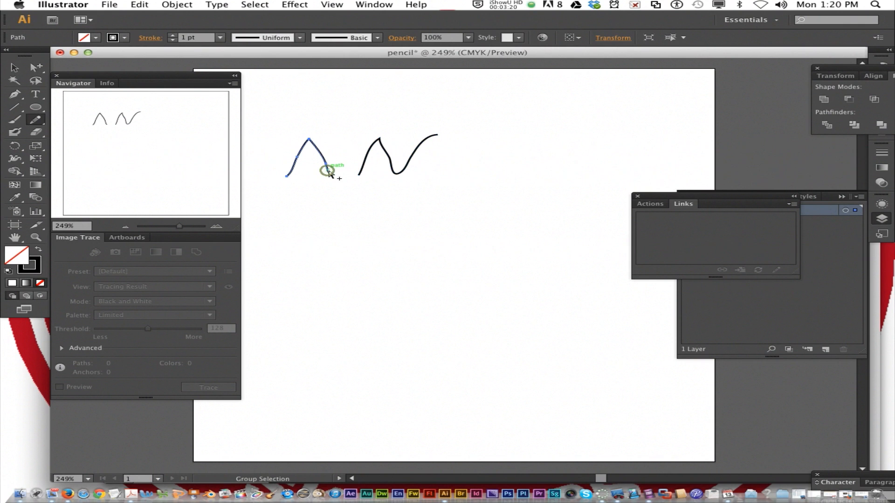
mouse_move(339, 173)
left_mouse_down()
mouse_move(332, 175)
mouse_move(341, 150)
left_mouse_up()
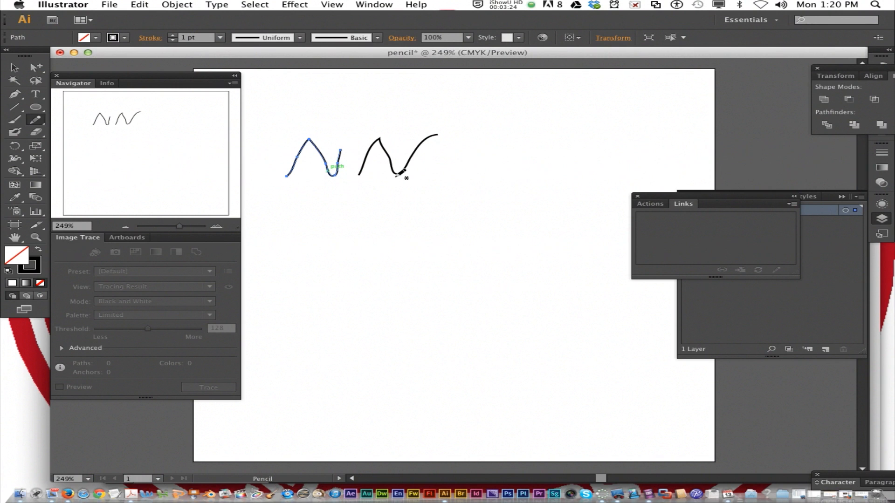
left_click(416, 145, "super")
mouse_move(434, 136)
left_mouse_down()
mouse_move(450, 130)
mouse_move(451, 167)
mouse_move(559, 158)
left_mouse_up()
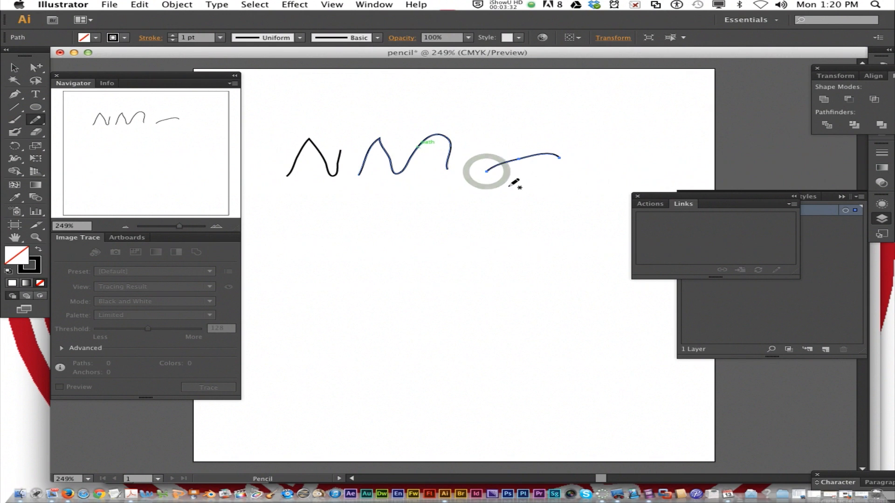
Draw a short wavy path above the shallow curve and give it a red 5 pt stroke
mouse_move(477, 157)
left_mouse_down()
mouse_move(549, 147)
mouse_move(526, 144)
mouse_move(524, 135)
mouse_move(488, 147)
mouse_move(526, 144)
mouse_move(502, 147)
mouse_move(515, 150)
mouse_move(521, 144)
mouse_move(487, 152)
mouse_move(480, 141)
mouse_move(507, 153)
left_mouse_up()
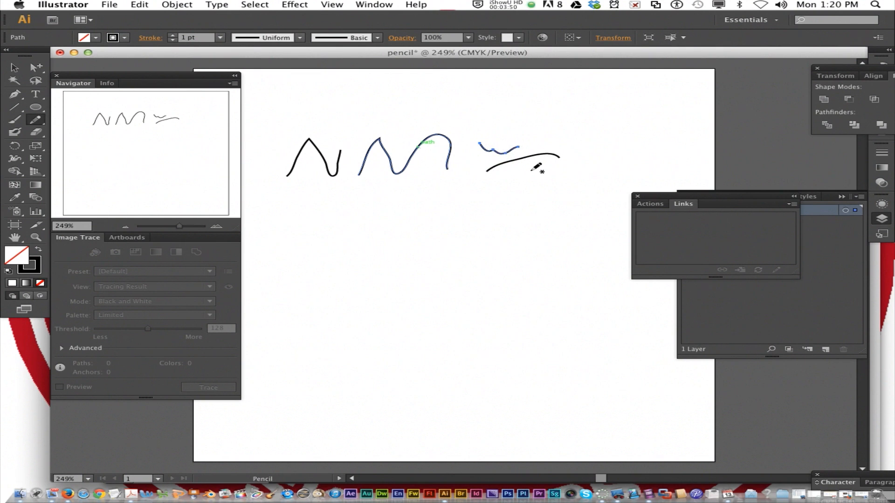
left_click(125, 38)
left_click(49, 56)
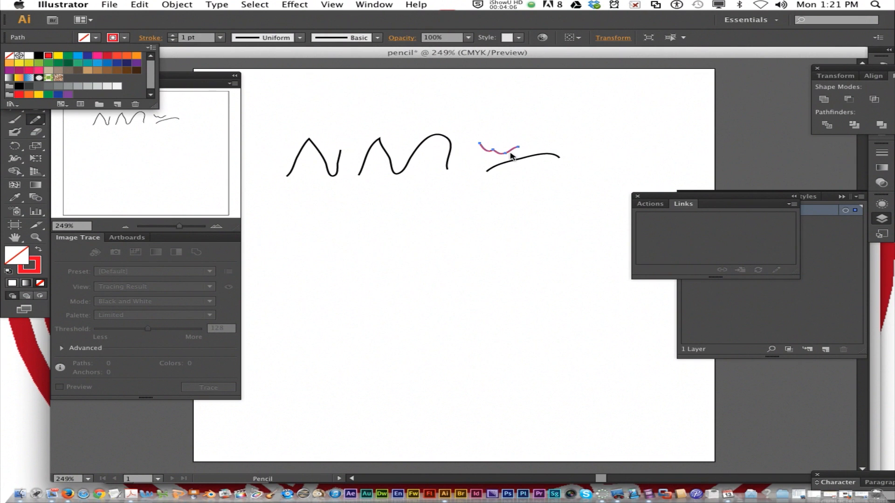
left_click(174, 35)
left_click(173, 36)
left_click(174, 36)
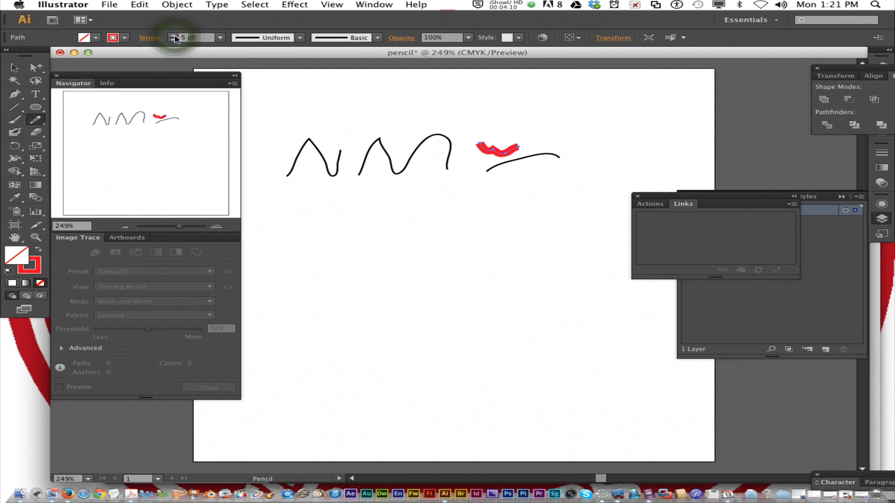
Select the middle path and give it a 3 pt stroke, trying blue before settling on light red
key("super")
left_click(414, 152, "super")
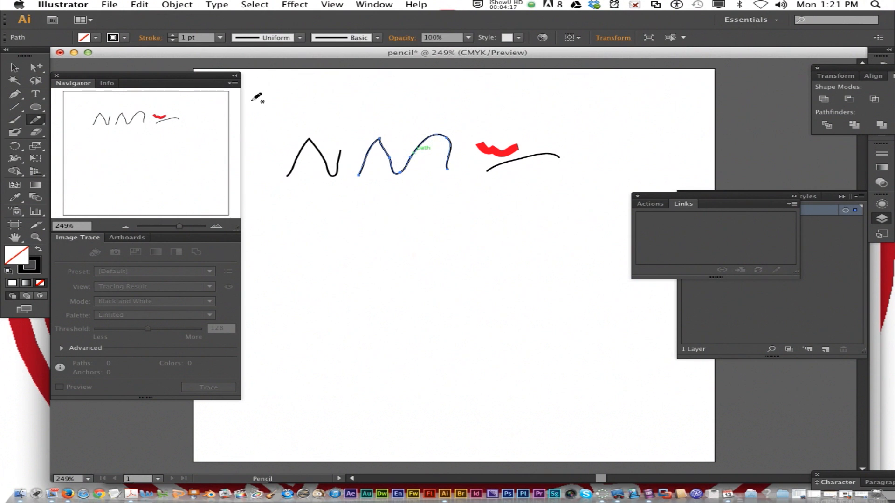
left_click(173, 34)
left_click(173, 35)
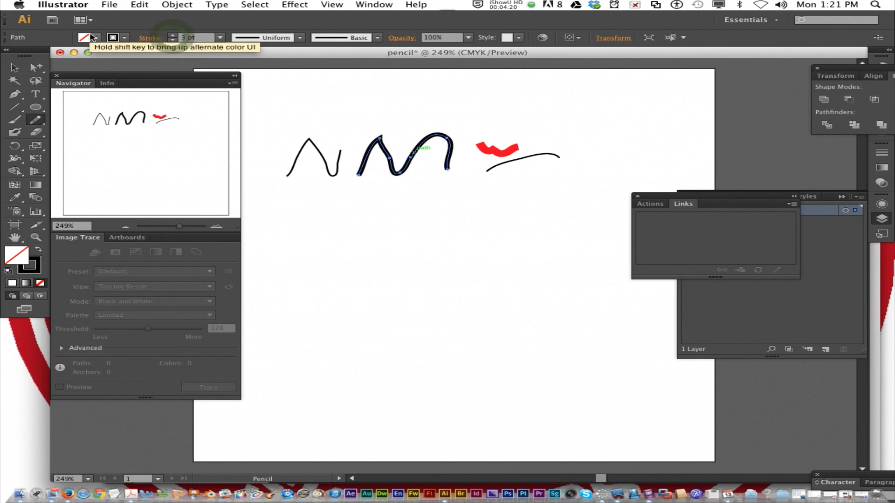
left_click(112, 37)
left_click(117, 62)
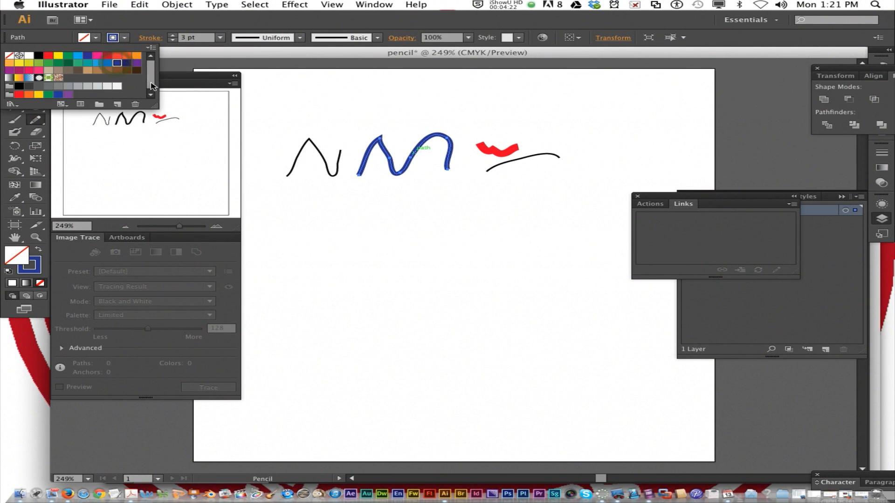
left_click(117, 55)
left_click(353, 100)
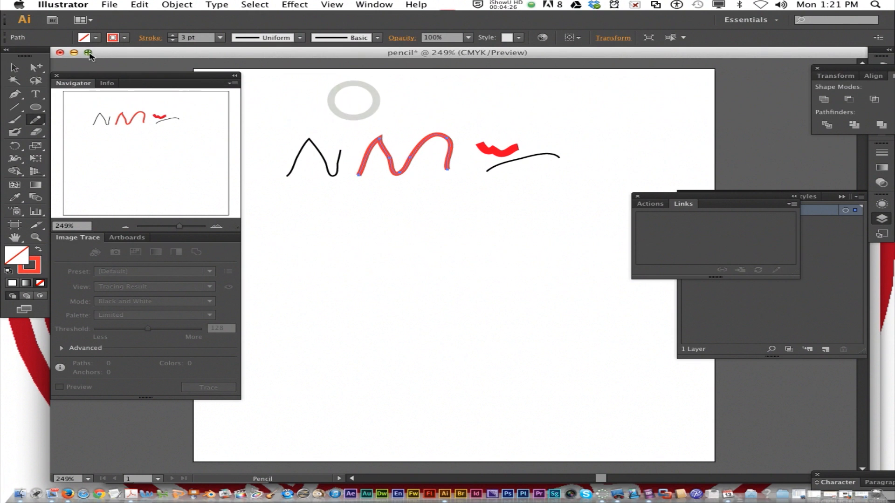
Fill the middle open path with yellow
left_click(96, 38)
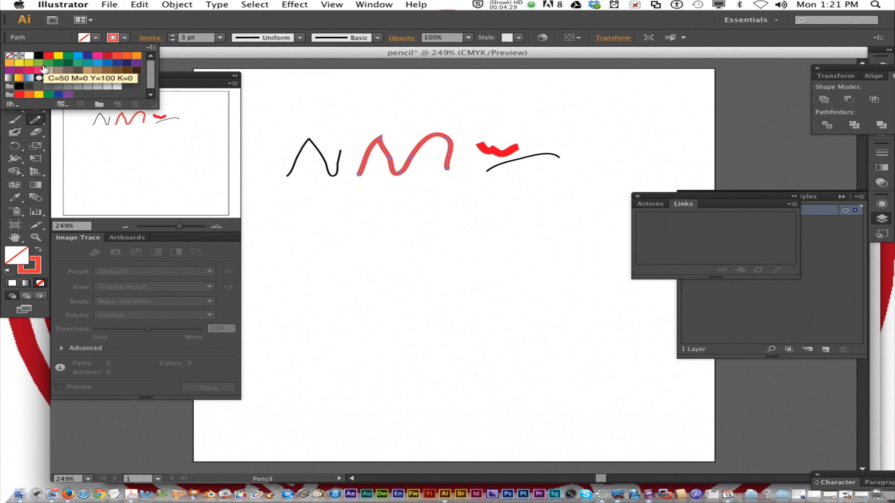
left_click(39, 70)
left_click(17, 64)
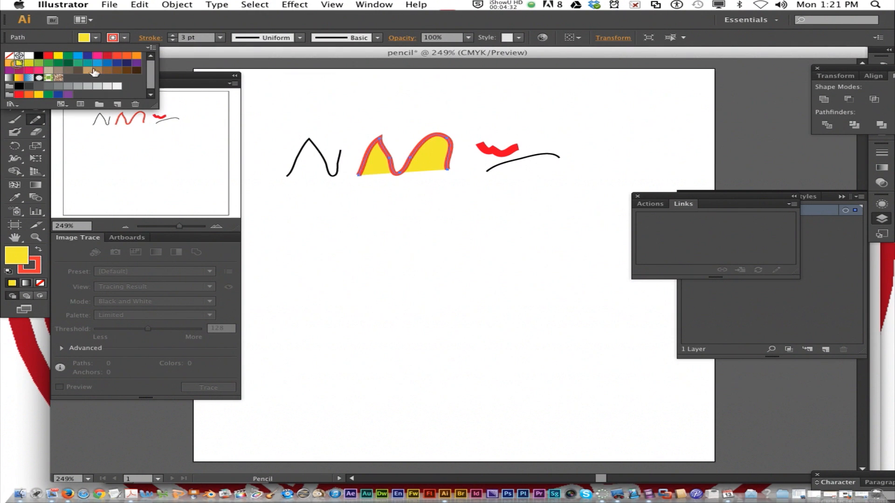
left_click(335, 118)
Draw a closed half-round path below the middle path and fill it with yellow
mouse_move(356, 226)
left_mouse_down()
mouse_move(363, 241)
mouse_move(427, 212)
mouse_move(357, 225)
left_mouse_up()
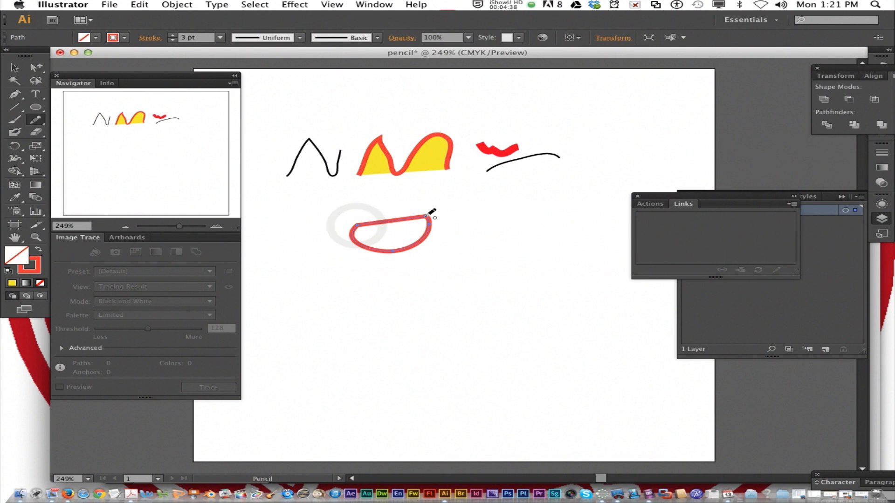
left_click(96, 39)
left_click(59, 55)
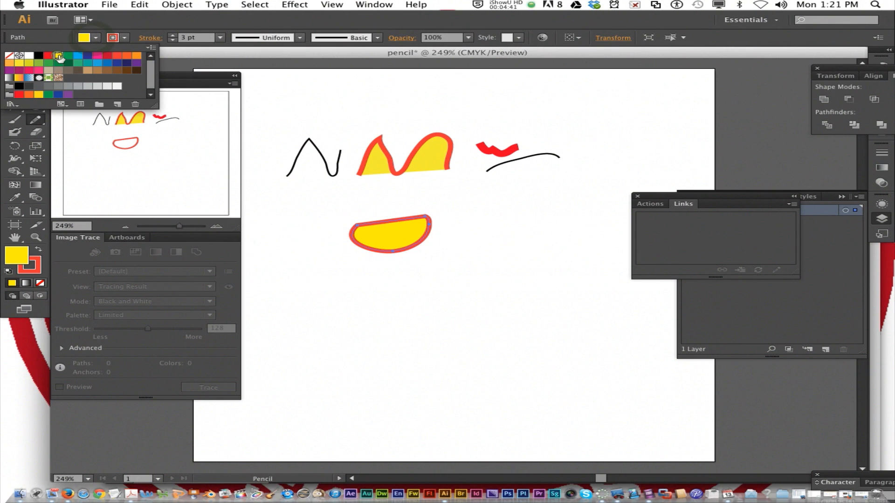
left_click(366, 206)
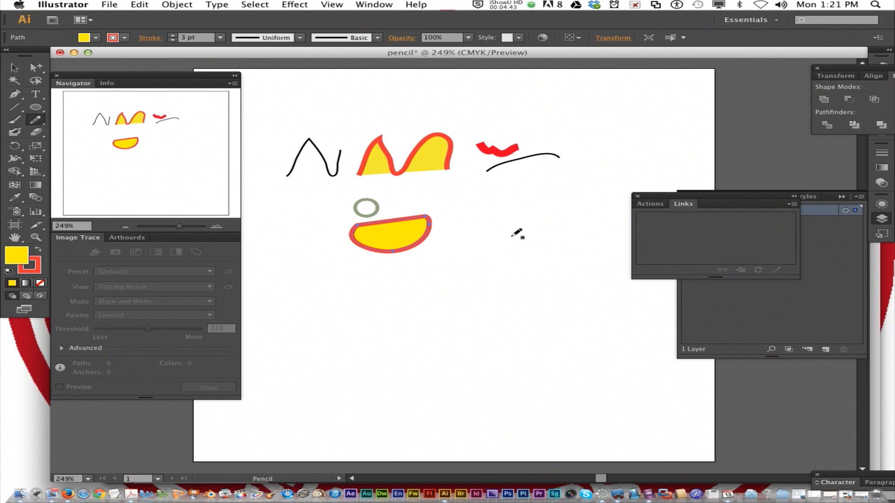
Use the Direct Selection tool to reshape the closed yellow shape, moving its upper-right corner up-left, its right anchor outward and its left side outward
left_click(36, 67)
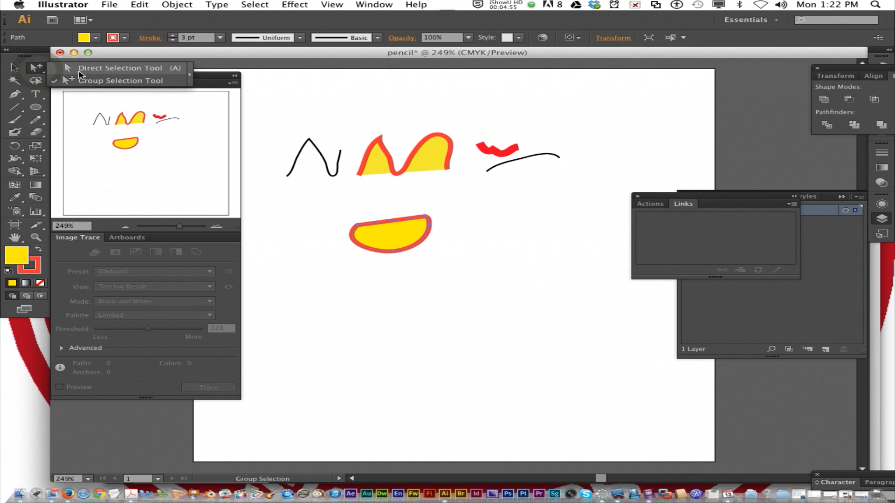
left_click(80, 70)
left_click_drag(431, 216, 412, 193)
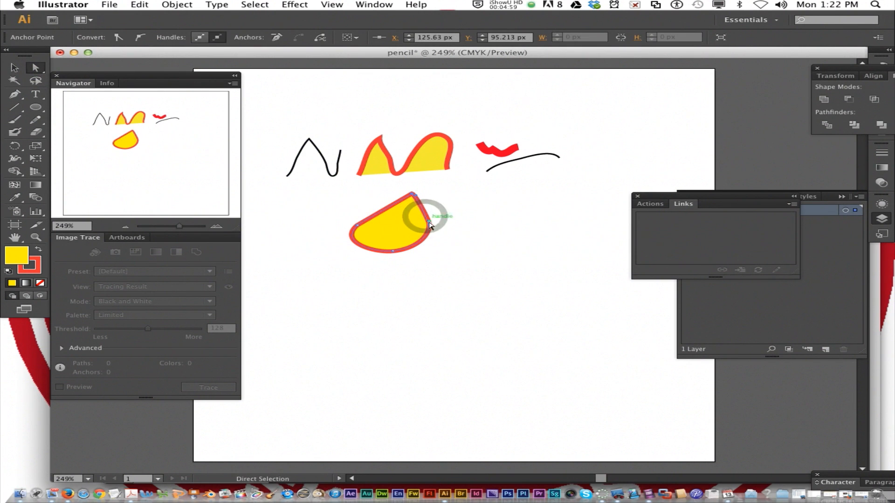
left_click_drag(429, 226, 474, 216)
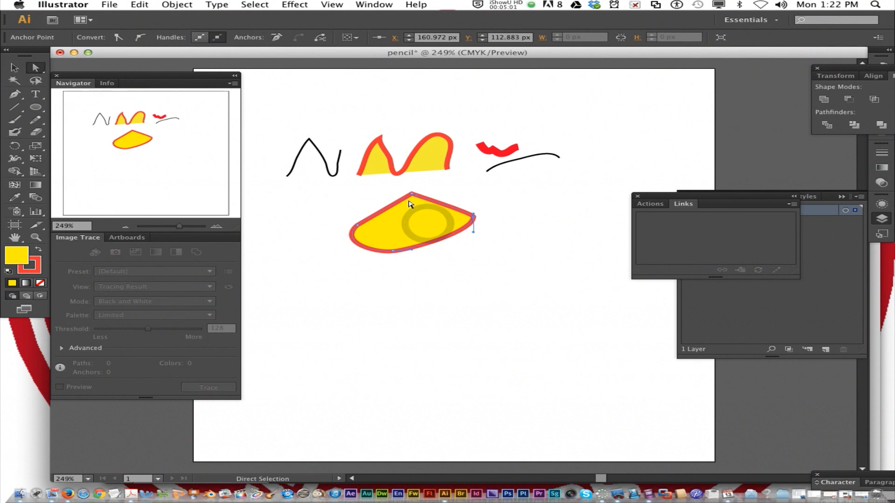
left_click_drag(358, 229, 301, 260)
Move the closed shape's bottom anchor point slightly down and lengthen its two direction handles horizontally to broaden the base
left_click(374, 255)
left_click(393, 252)
left_click_drag(393, 252, 396, 260)
left_click_drag(379, 268, 355, 270)
left_click_drag(415, 264, 480, 265)
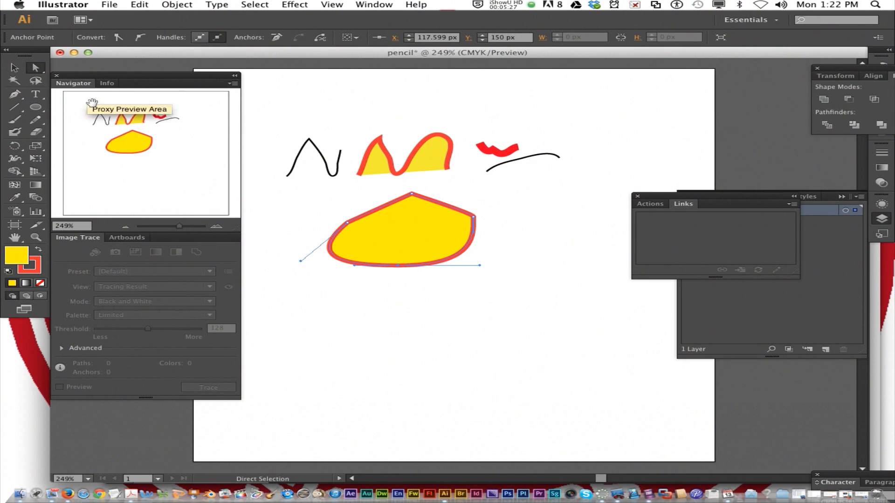
Pull the closed shape's top anchor point far left into a spike and move its left anchor point inward
left_click(296, 233)
left_click_drag(274, 196, 399, 340)
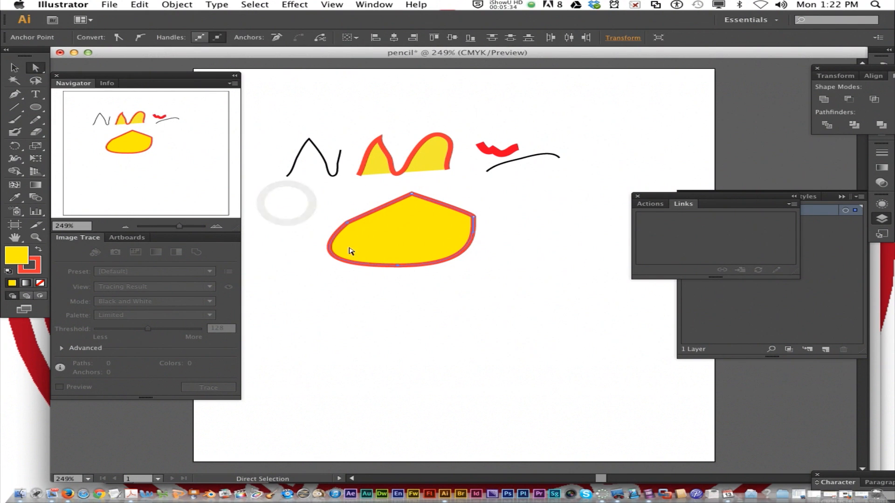
left_click_drag(411, 193, 286, 191)
left_click_drag(348, 223, 369, 236)
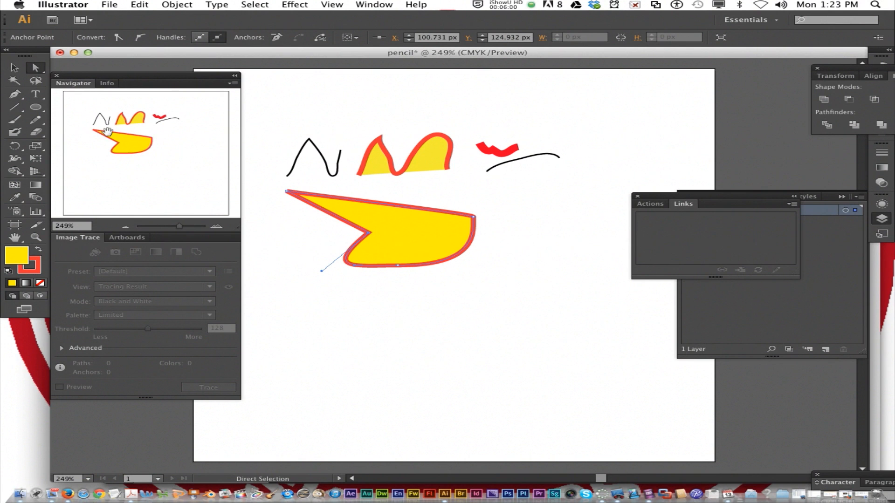
Select the black zigzag, the middle path and the closed shape together, try a green fill, and set all three fills to yellow
left_click(17, 71)
left_click(280, 168)
left_click_drag(275, 114, 471, 311)
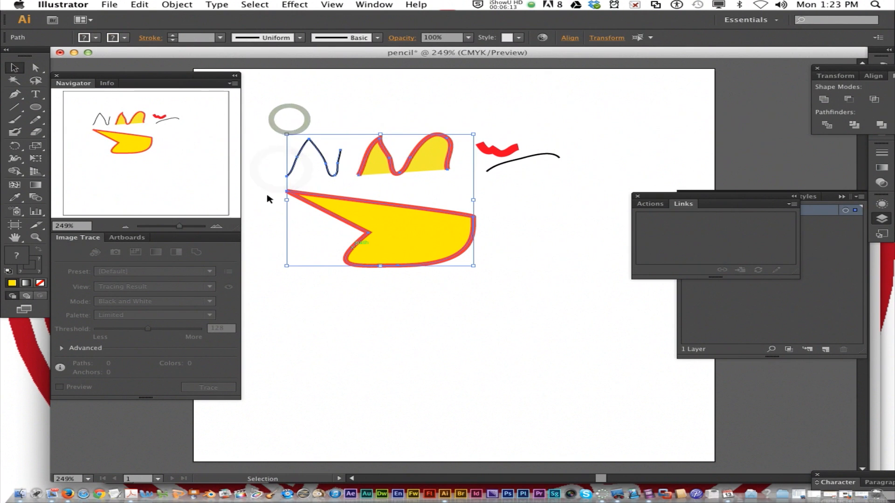
left_click(96, 39)
left_click(69, 56)
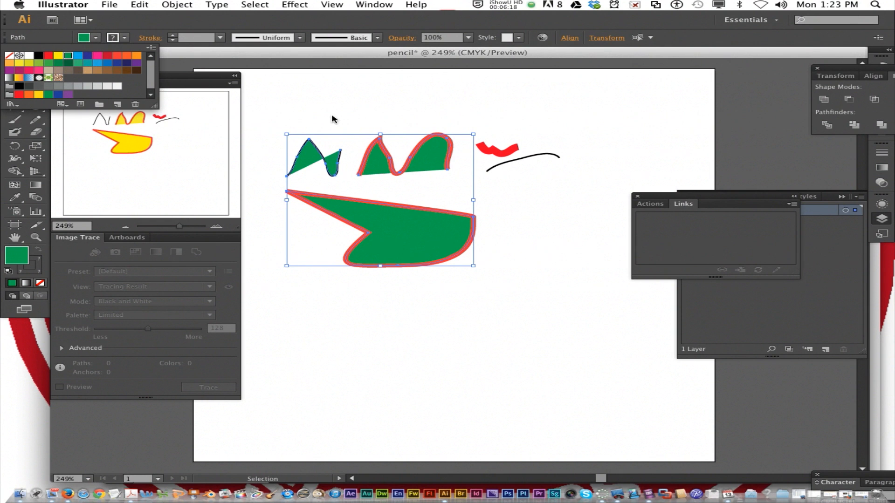
left_click(56, 58)
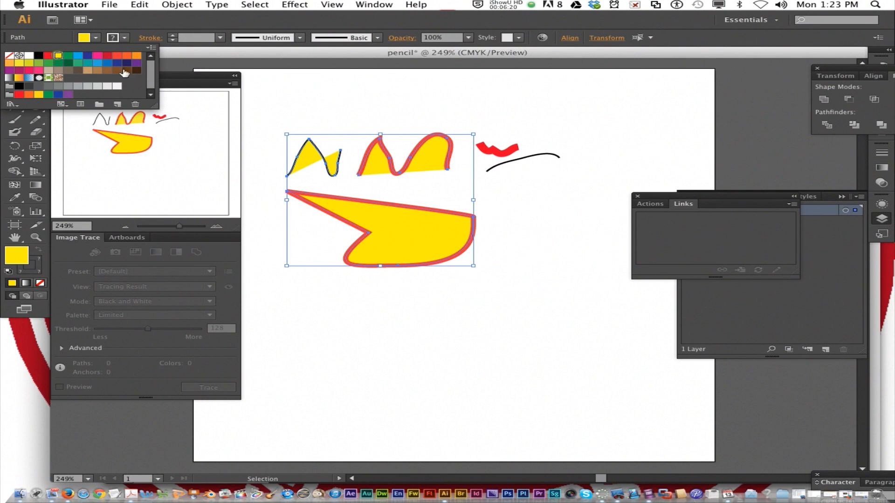
left_click(387, 84)
left_click(408, 105)
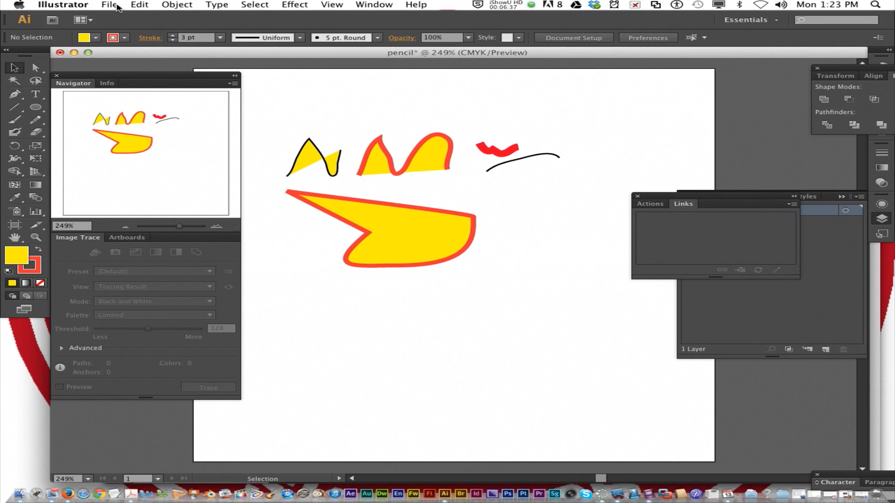
Save the drawing as pencil.ai in the 3a_lastnamei_illustrator folder with the Illustrator CS6 version and default options, and close the document
left_click(117, 6)
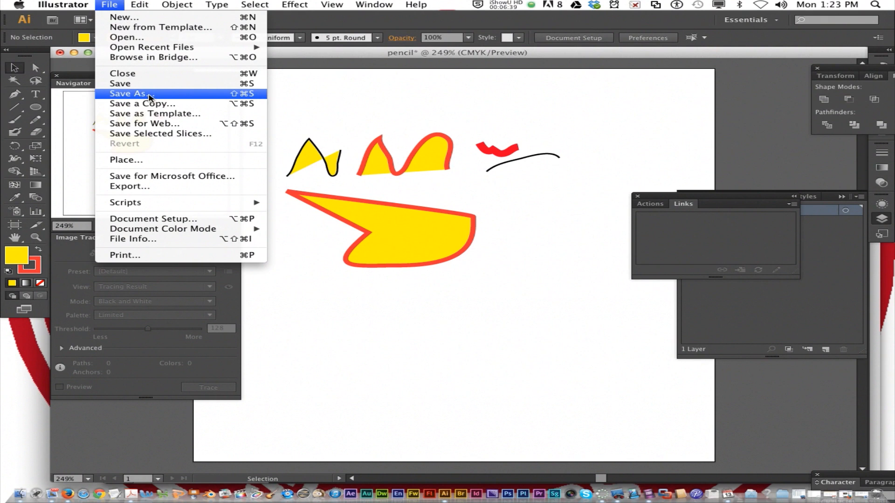
left_click(149, 94)
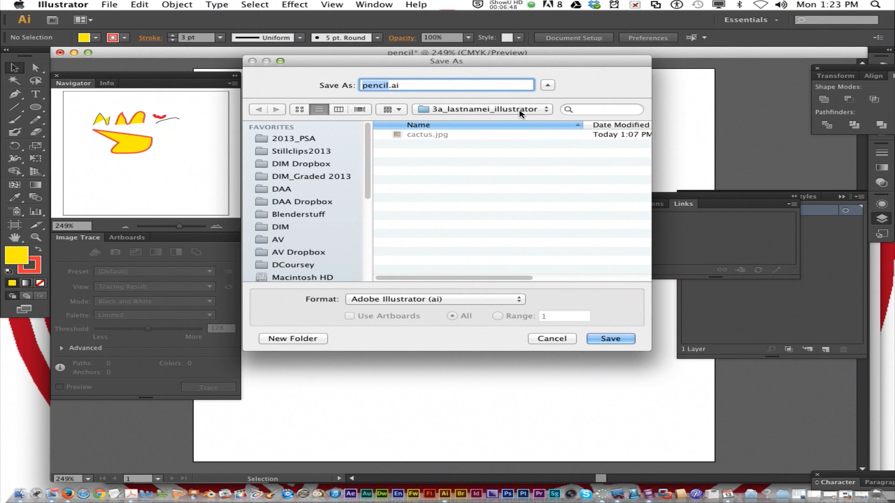
left_click(547, 85)
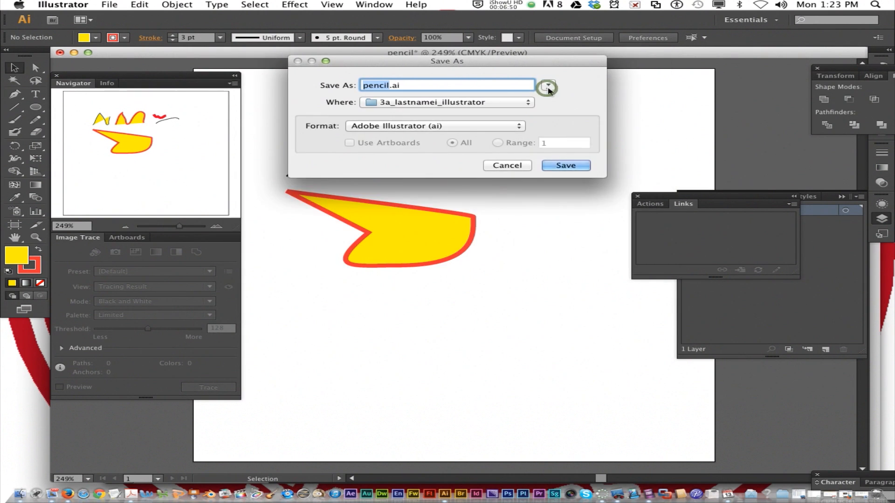
left_click(547, 87)
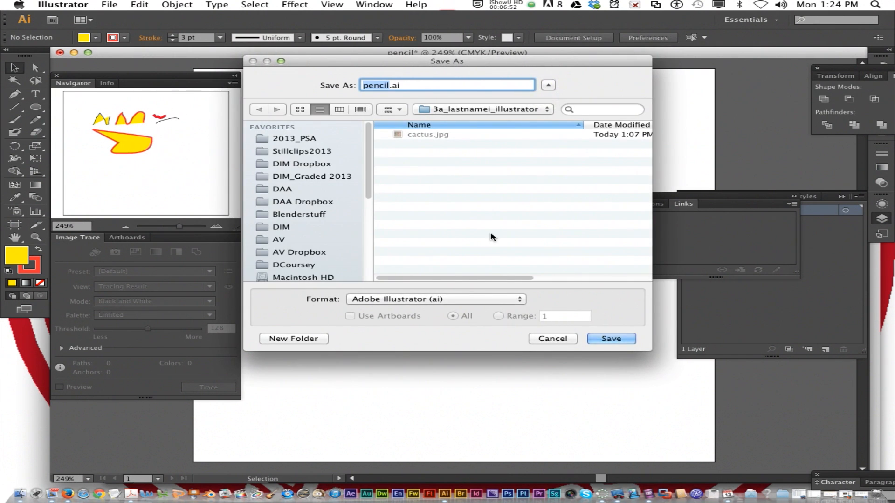
left_click(613, 346)
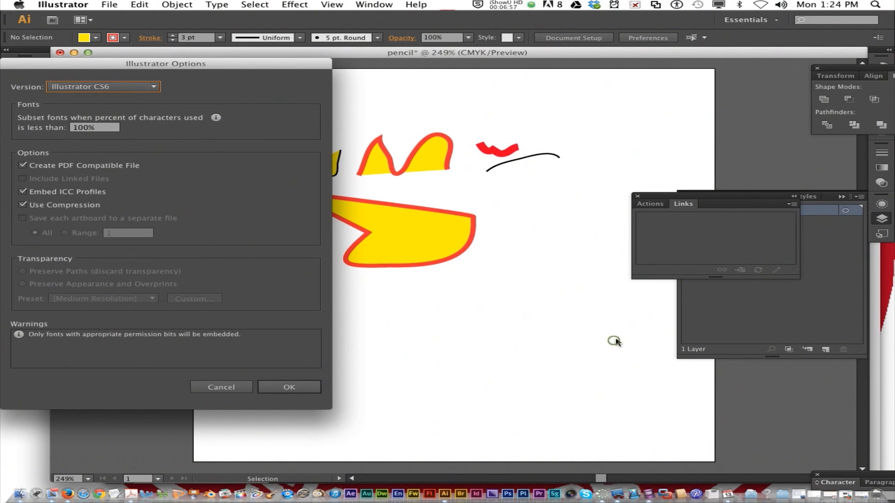
left_click(295, 386)
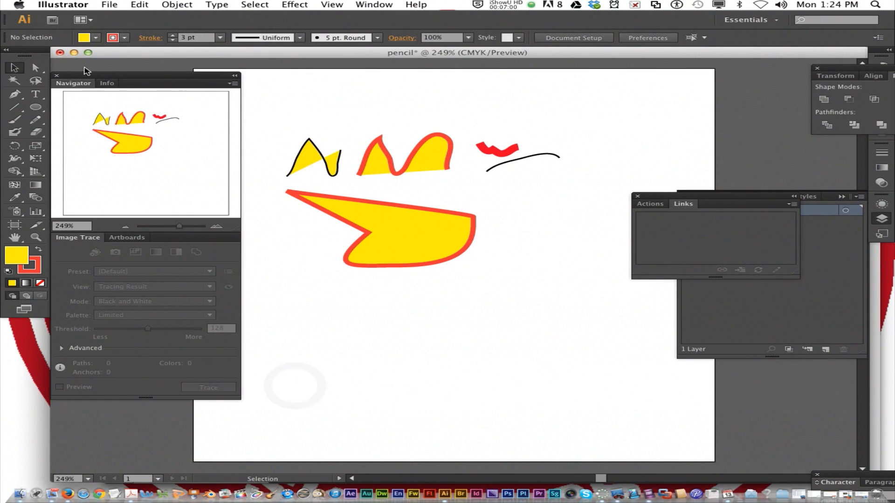
left_click(60, 53)
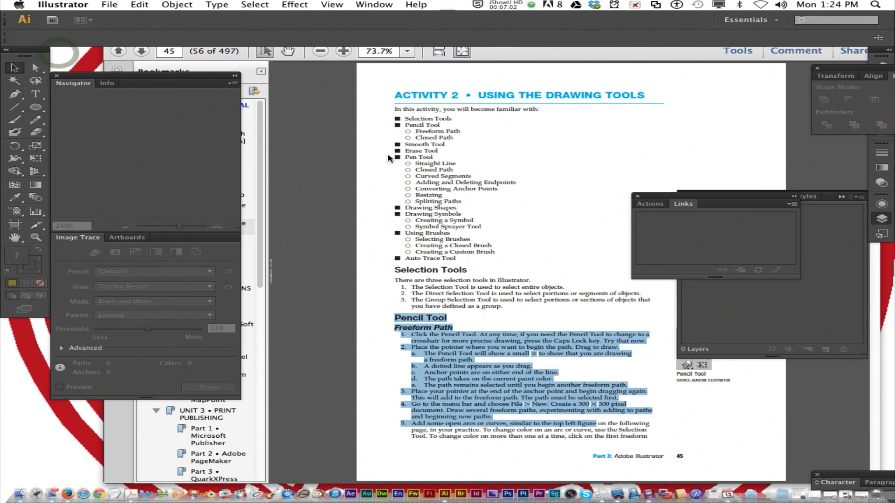